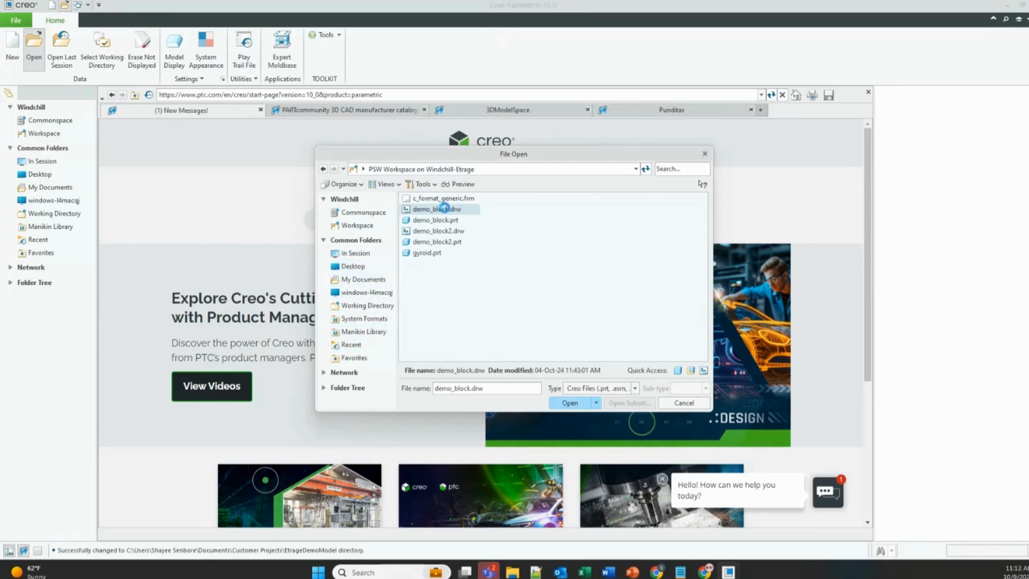
- Open demo_block.drw from the workspace and create a FAIR first article inspection report for it
{"action": "double_click", "coordinate": [444, 209]}
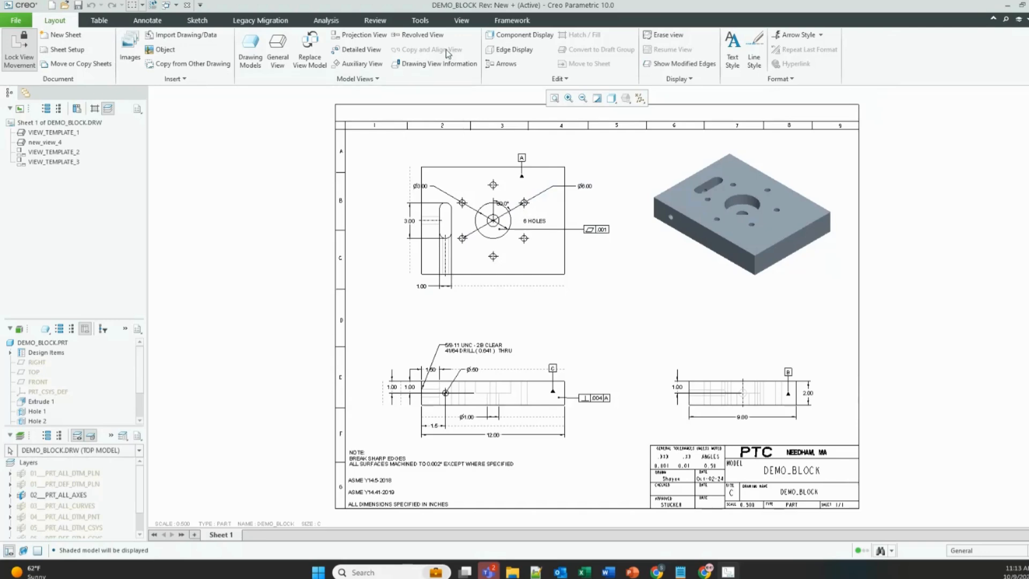
{"action": "left_click", "coordinate": [463, 23]}
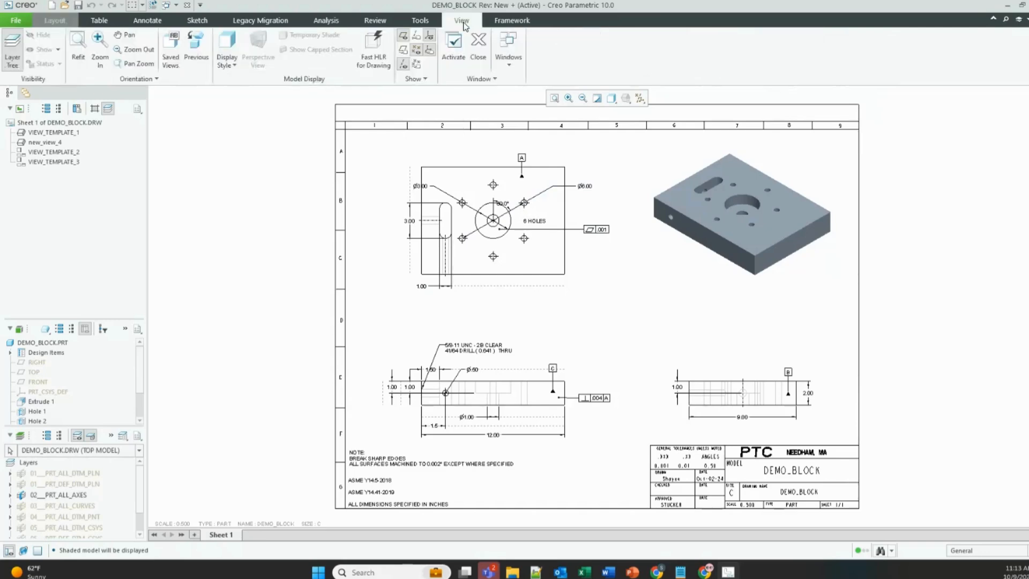
{"action": "left_click", "coordinate": [422, 24]}
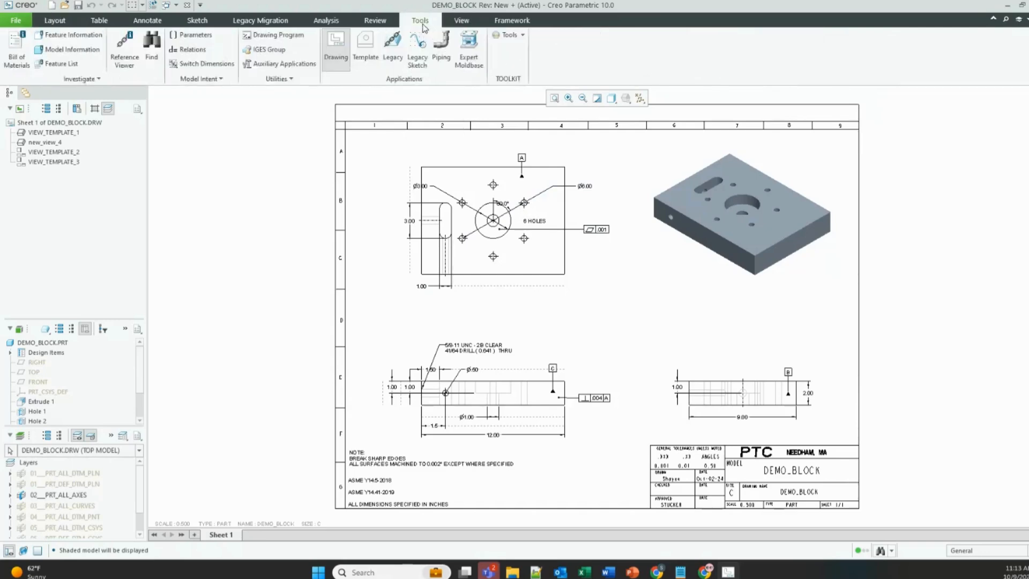
{"action": "left_click", "coordinate": [508, 35]}
{"action": "mouse_move", "coordinate": [514, 48]}
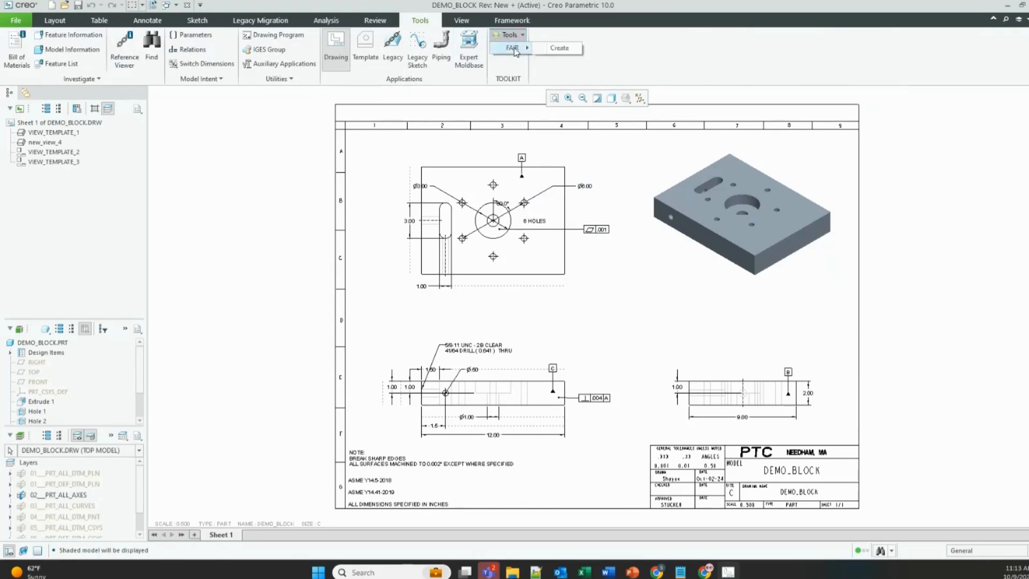
{"action": "left_click", "coordinate": [558, 49]}
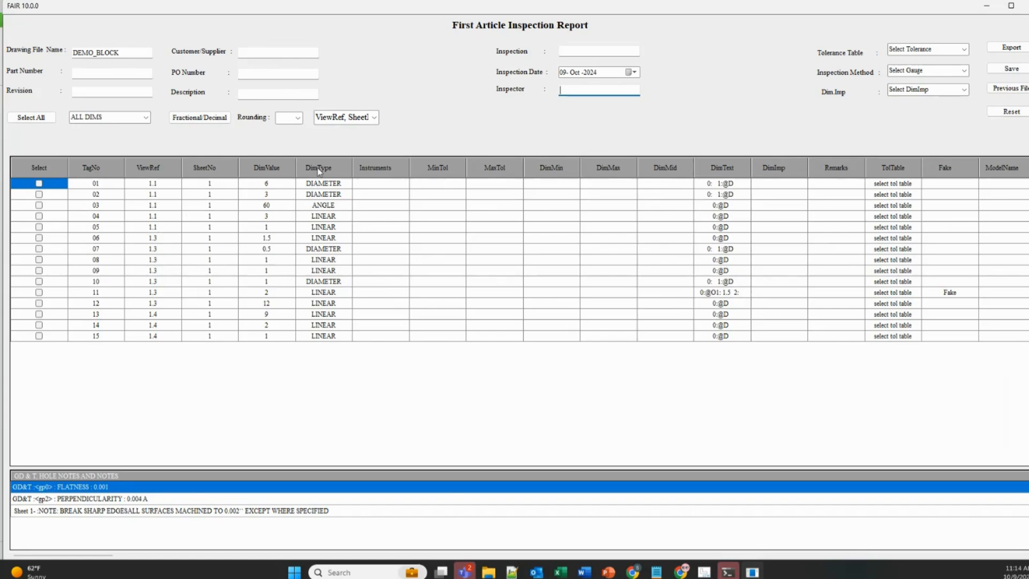
- Minimize the report and examine the numbered dimension, view and GD&T tags across all views of the drawing
{"action": "left_click", "coordinate": [986, 10]}
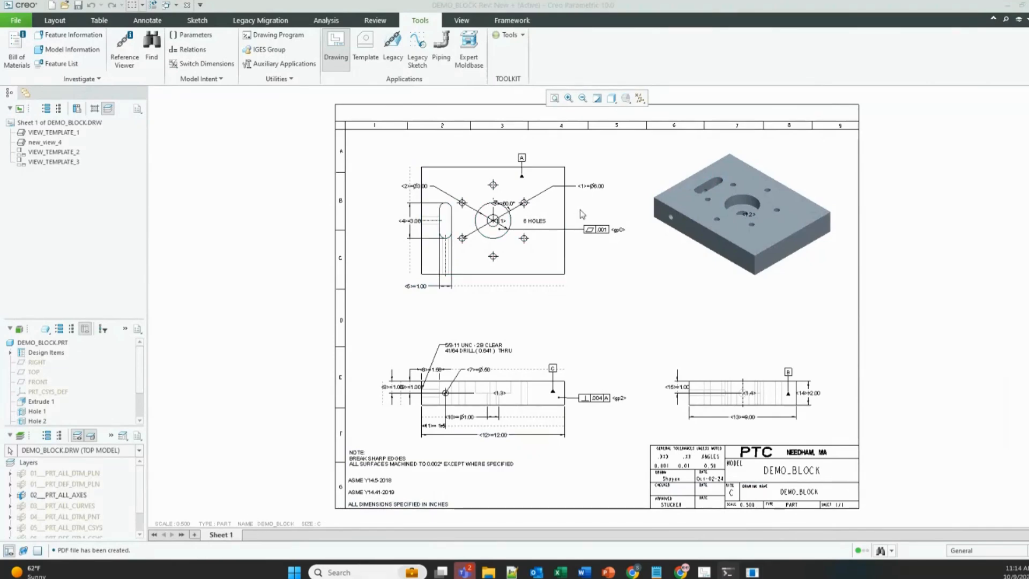
{"action": "scroll", "coordinate": [506, 224], "scroll_direction": "down", "scroll_amount": 5}
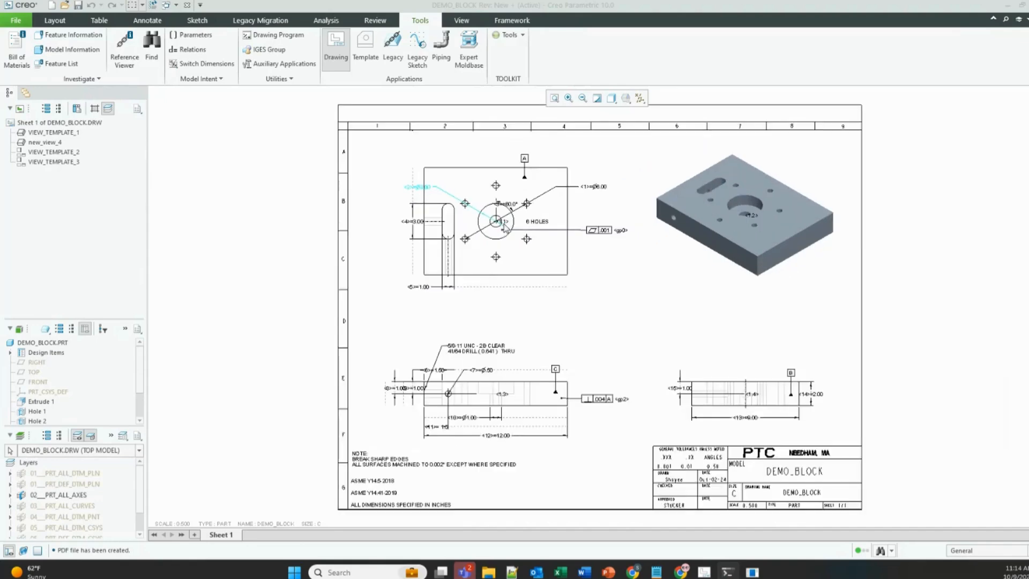
{"action": "scroll", "coordinate": [504, 222], "scroll_direction": "up", "scroll_amount": 8}
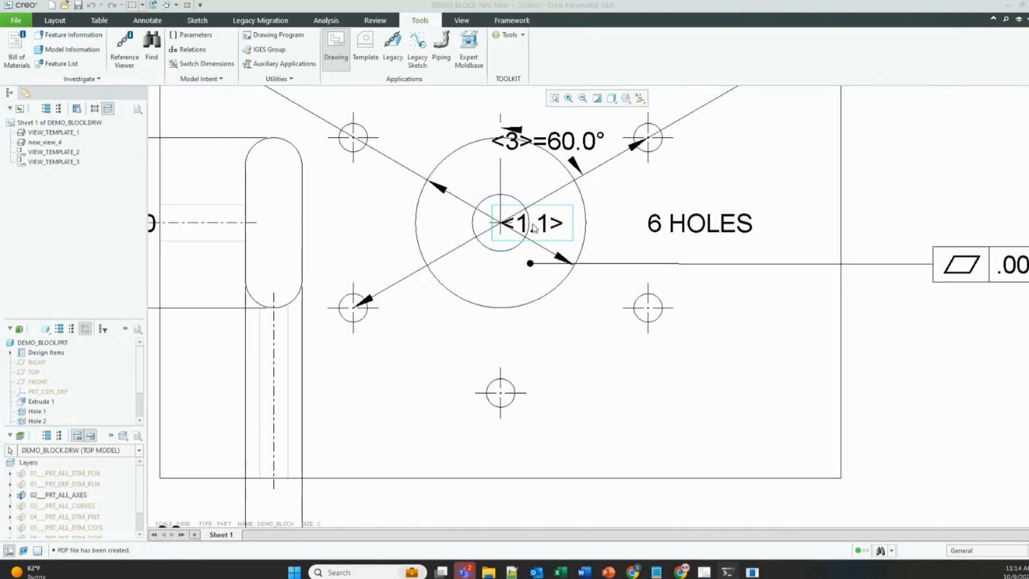
{"action": "scroll", "coordinate": [600, 224], "scroll_direction": "up", "scroll_amount": 3}
{"action": "scroll", "coordinate": [612, 224], "scroll_direction": "down", "scroll_amount": 7}
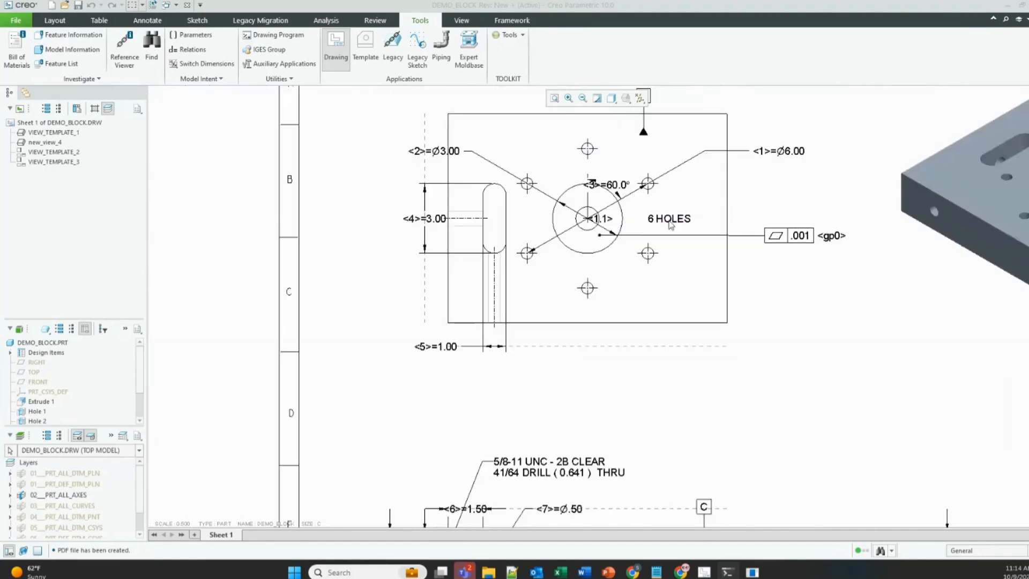
{"action": "middle_click_drag", "start_coordinate": [612, 224], "coordinate": [174, 281]}
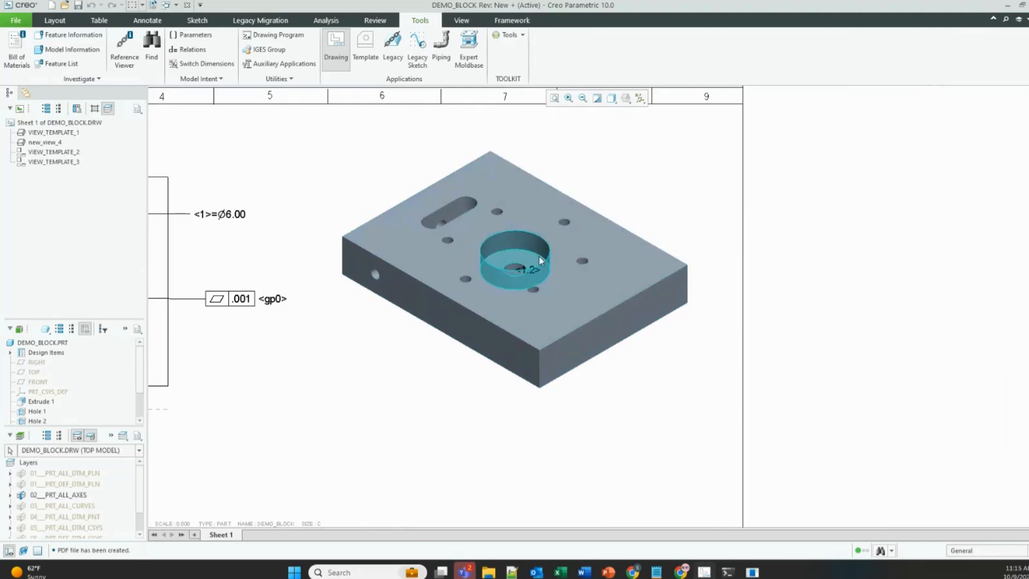
{"action": "mouse_move", "coordinate": [271, 452]}
{"action": "middle_mouse_down"}
{"action": "mouse_move", "coordinate": [482, 294]}
{"action": "mouse_move", "coordinate": [611, 155]}
{"action": "middle_mouse_up"}
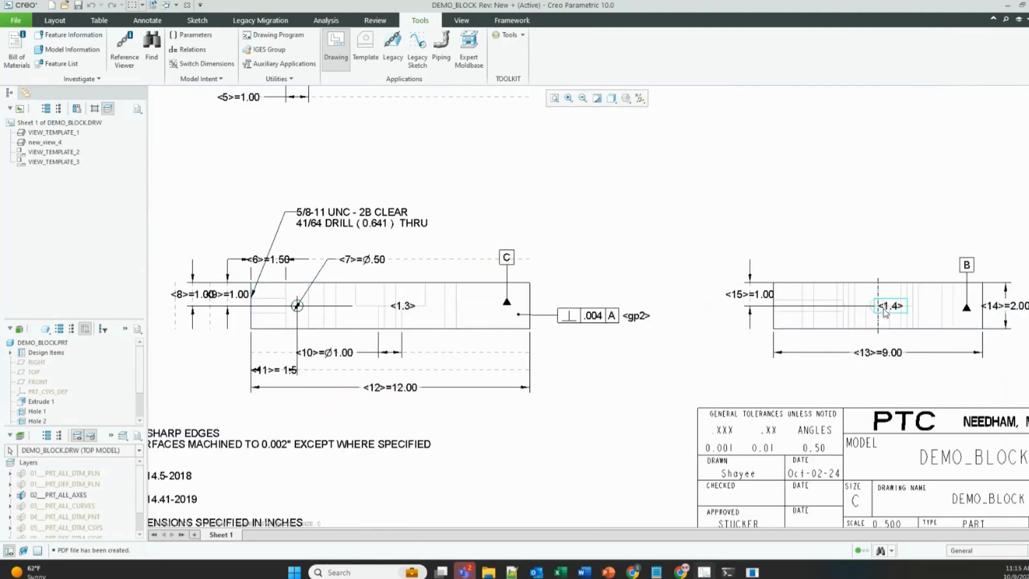
{"action": "mouse_move", "coordinate": [423, 171]}
{"action": "middle_mouse_down"}
{"action": "mouse_move", "coordinate": [425, 410]}
{"action": "mouse_move", "coordinate": [494, 458]}
{"action": "middle_mouse_up"}
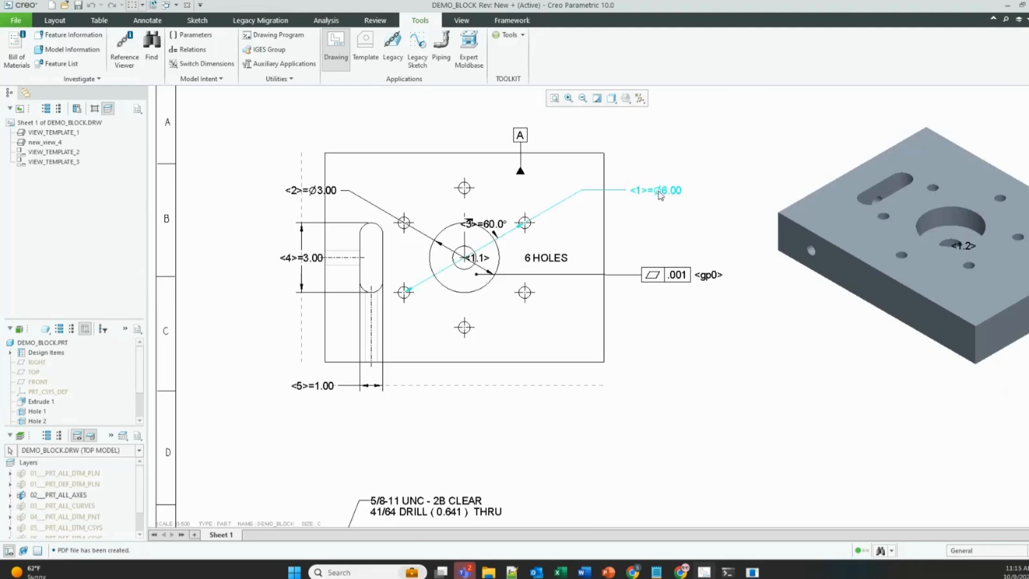
{"action": "scroll", "coordinate": [638, 193], "scroll_direction": "down", "scroll_amount": 4}
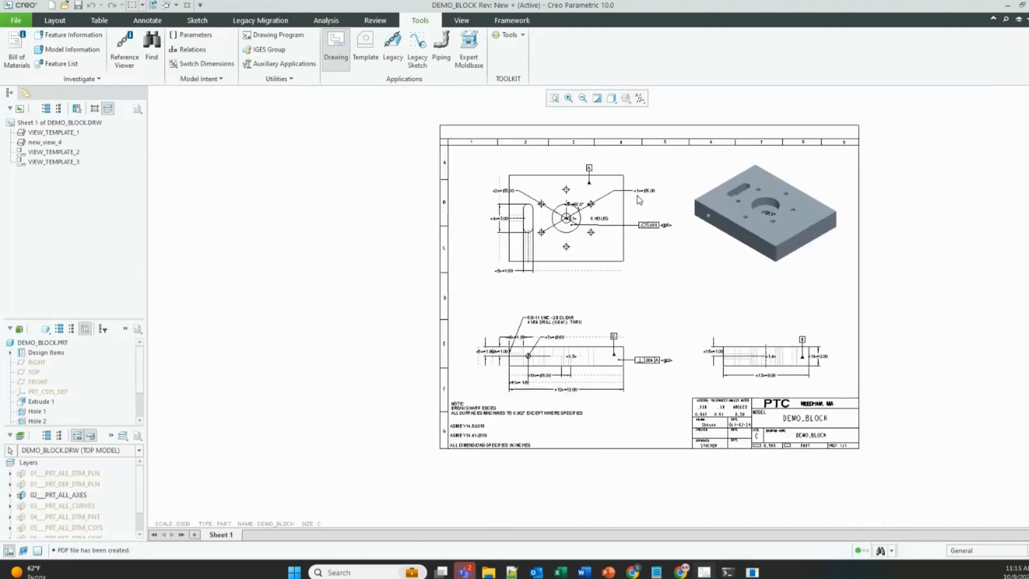
{"action": "scroll", "coordinate": [637, 187], "scroll_direction": "up", "scroll_amount": 5}
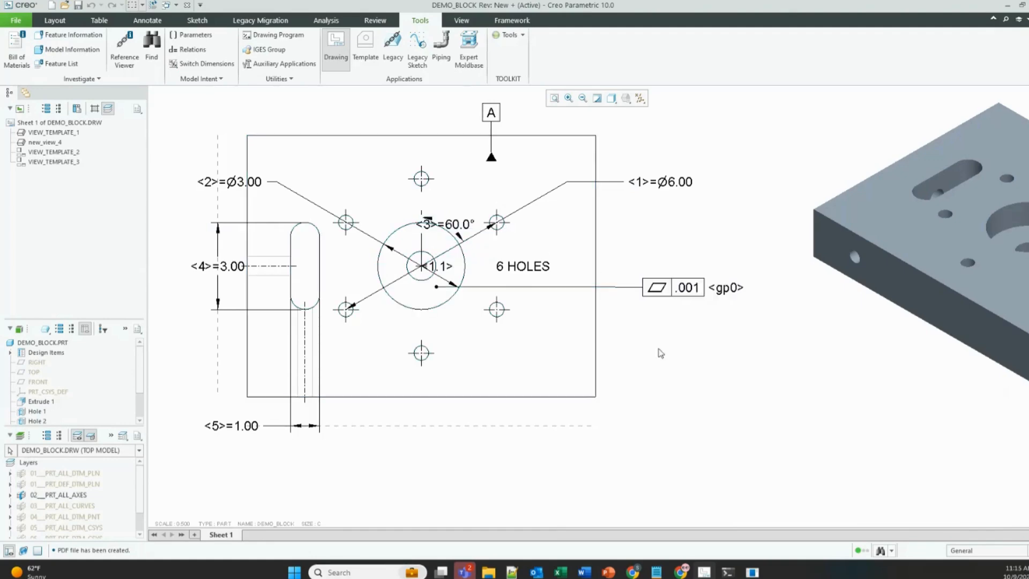
{"action": "middle_click_drag", "start_coordinate": [635, 432], "coordinate": [651, 115]}
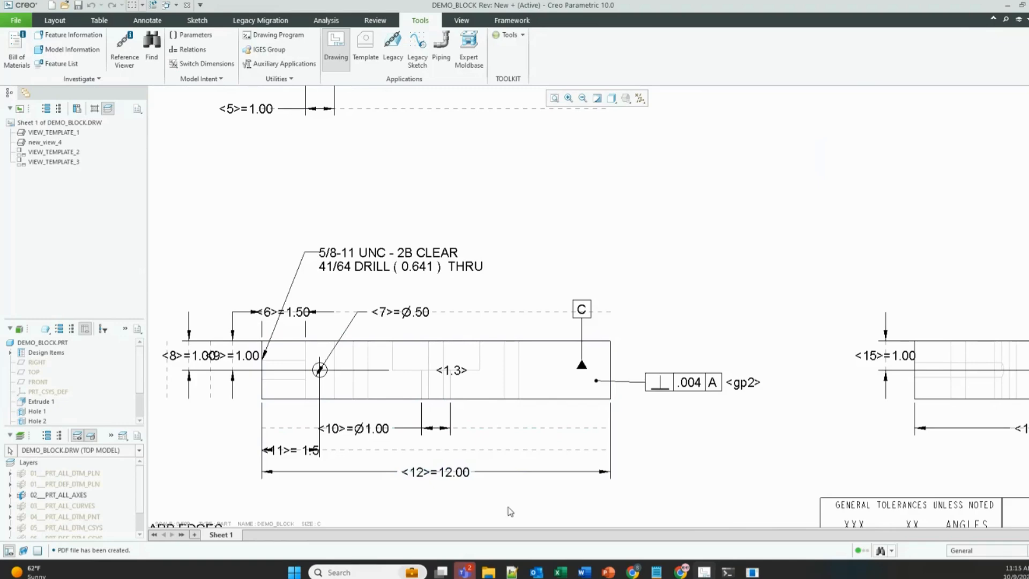
- Locate DEMO_BLOCK_2024_10_04_12_14_05.pdf in the EtrageDemoModel folder, then return to the drawing in Creo Parametric
{"action": "mouse_move", "coordinate": [494, 575]}
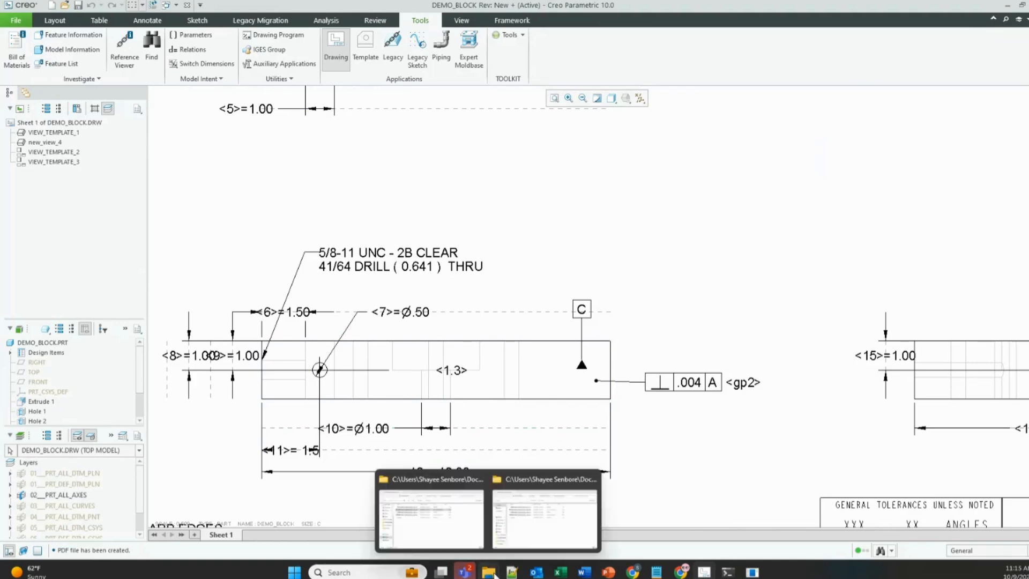
{"action": "left_click", "coordinate": [544, 523]}
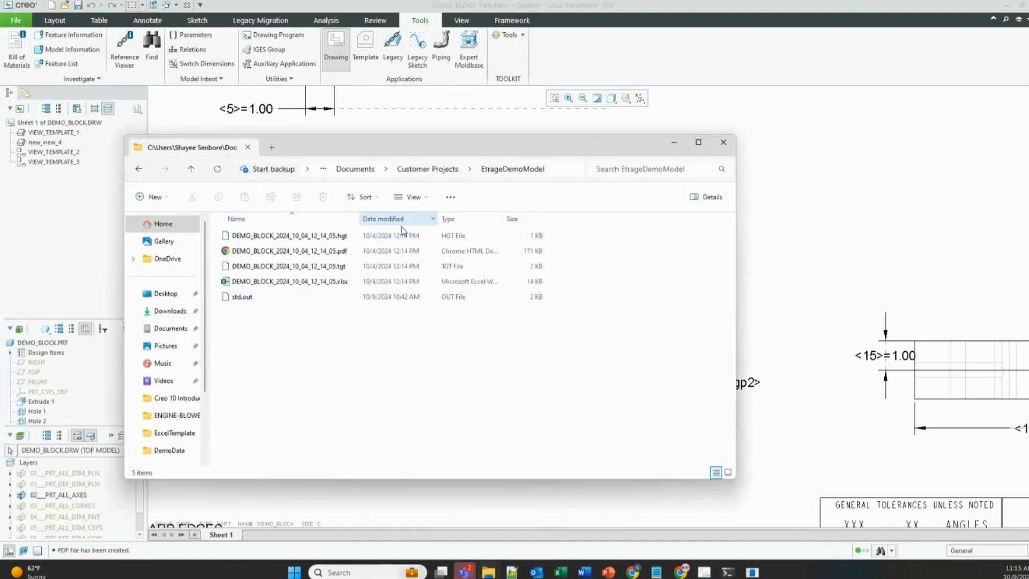
{"action": "left_click", "coordinate": [310, 252]}
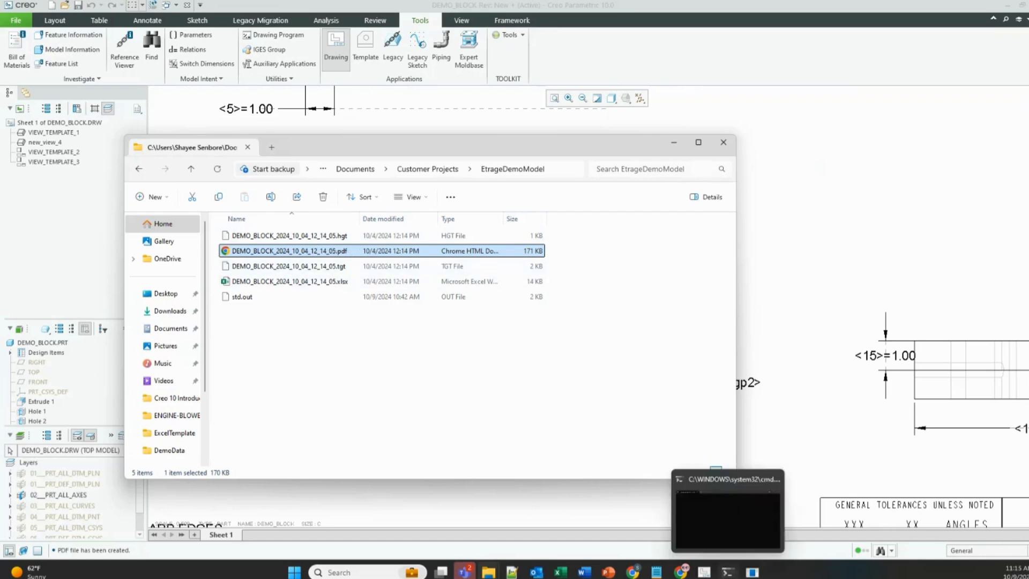
{"action": "left_click", "coordinate": [704, 572]}
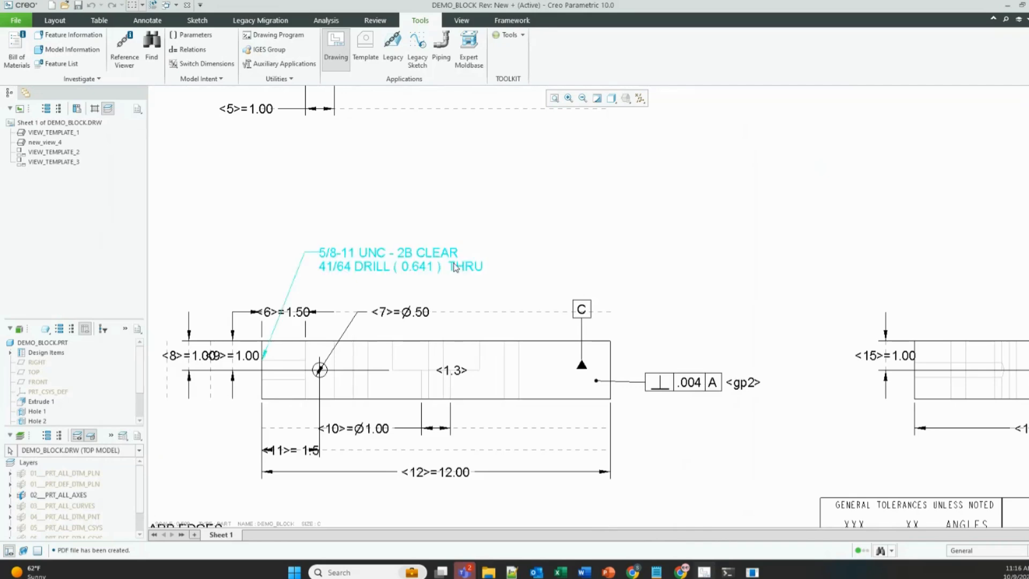
{"action": "scroll", "coordinate": [456, 268], "scroll_direction": "up", "scroll_amount": 1}
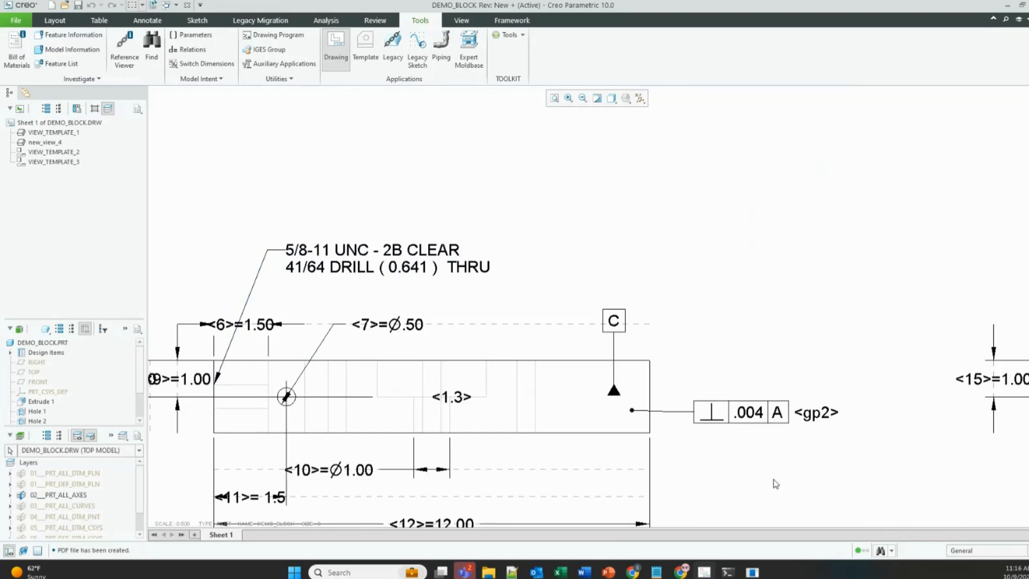
- Switch to the FAIR report and review tag 07's view reference, sheet number, dimension value and dimension type
{"action": "left_click", "coordinate": [754, 572]}
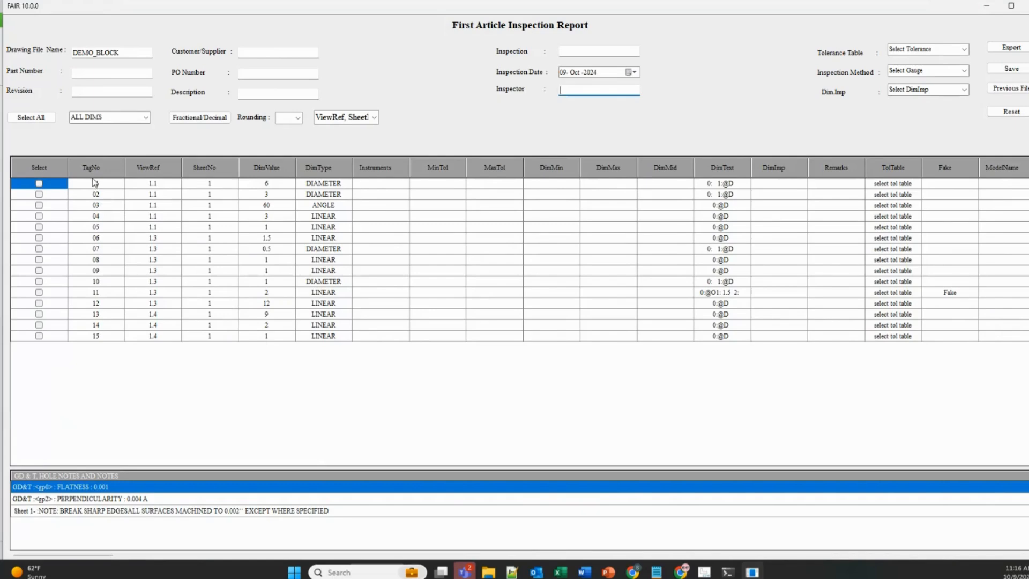
{"action": "left_click", "coordinate": [98, 251]}
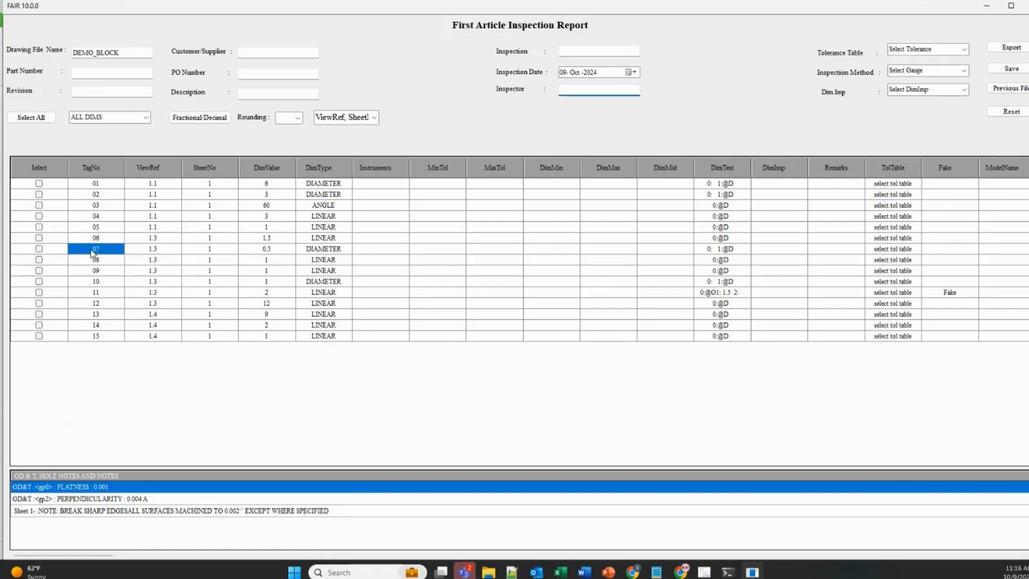
{"action": "left_click", "coordinate": [161, 251]}
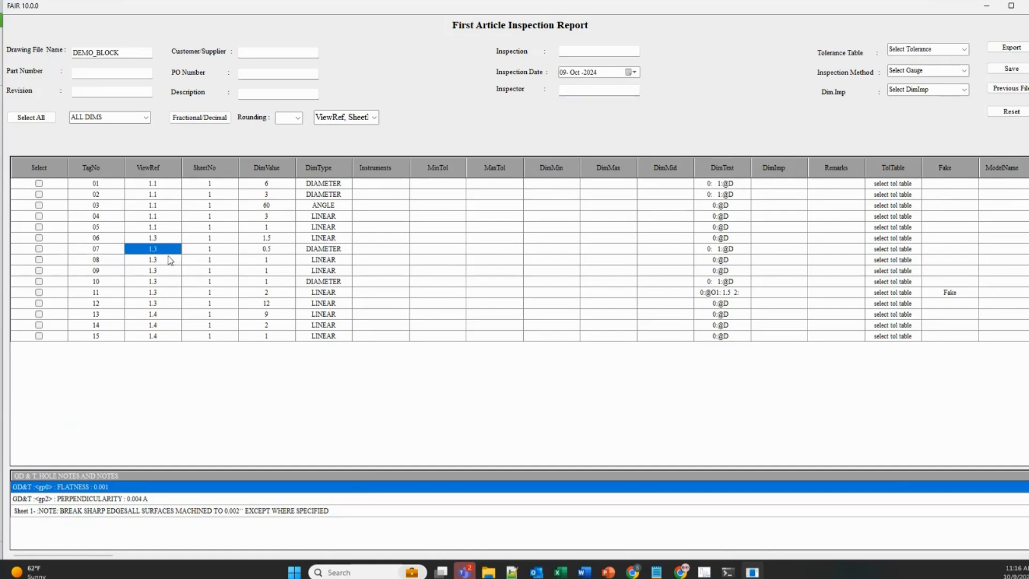
{"action": "left_click", "coordinate": [235, 251]}
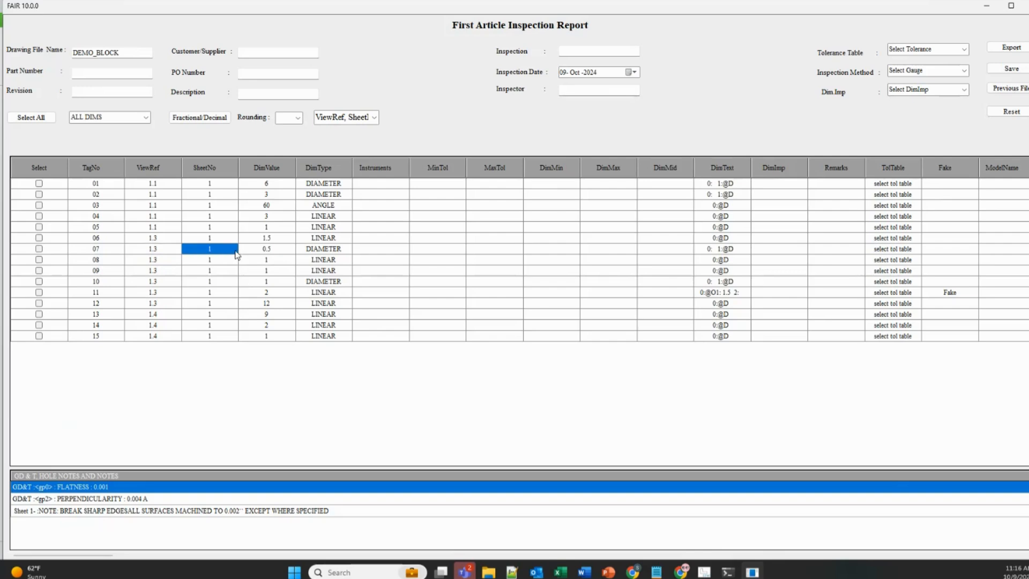
{"action": "left_click", "coordinate": [282, 250]}
{"action": "left_click", "coordinate": [314, 251]}
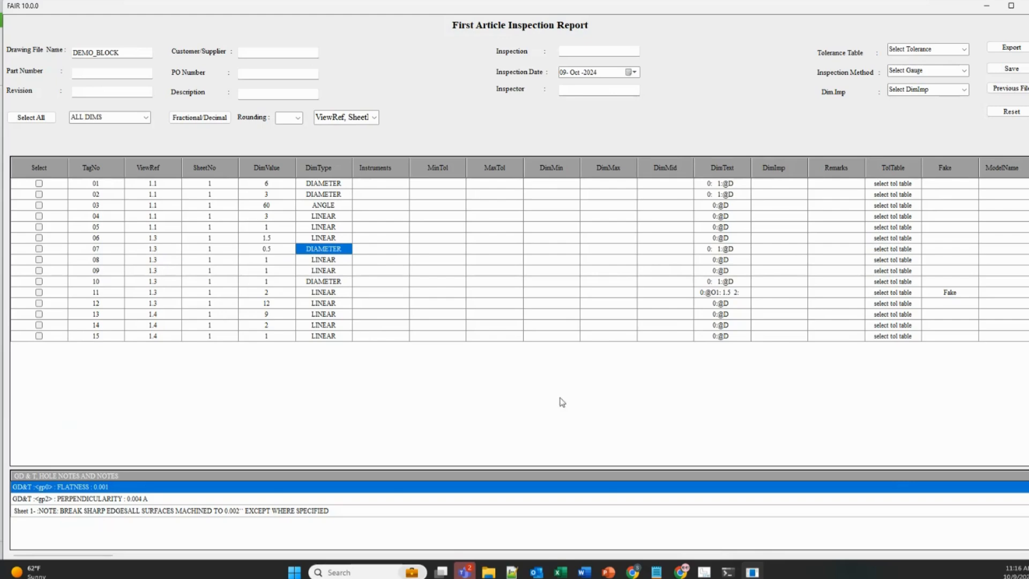
- Return to the Creo drawing and inspect the hole diameter dimension tagged 7 in view 1.3
{"action": "left_click", "coordinate": [704, 572]}
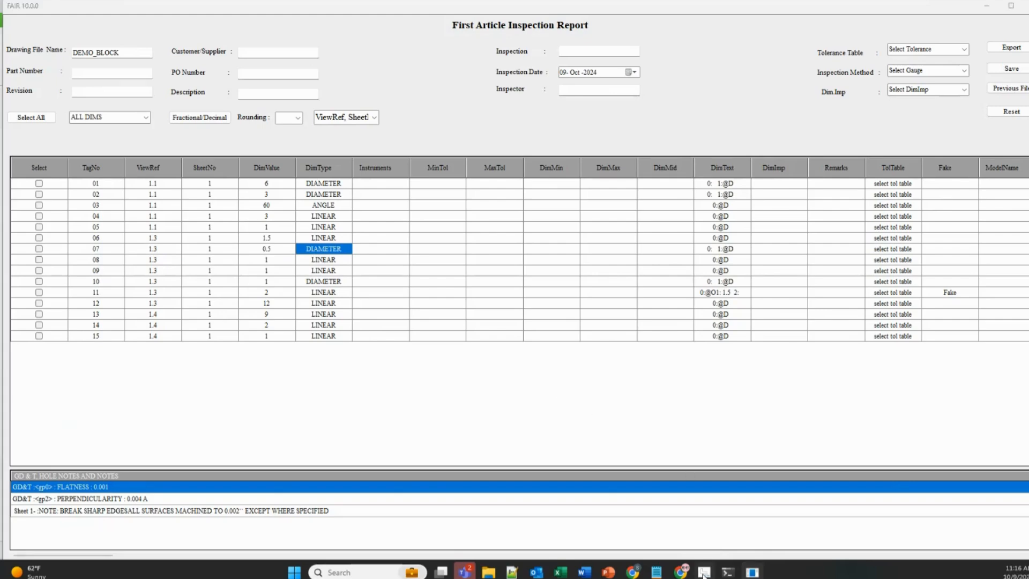
{"action": "middle_click_drag", "start_coordinate": [466, 315], "coordinate": [585, 197]}
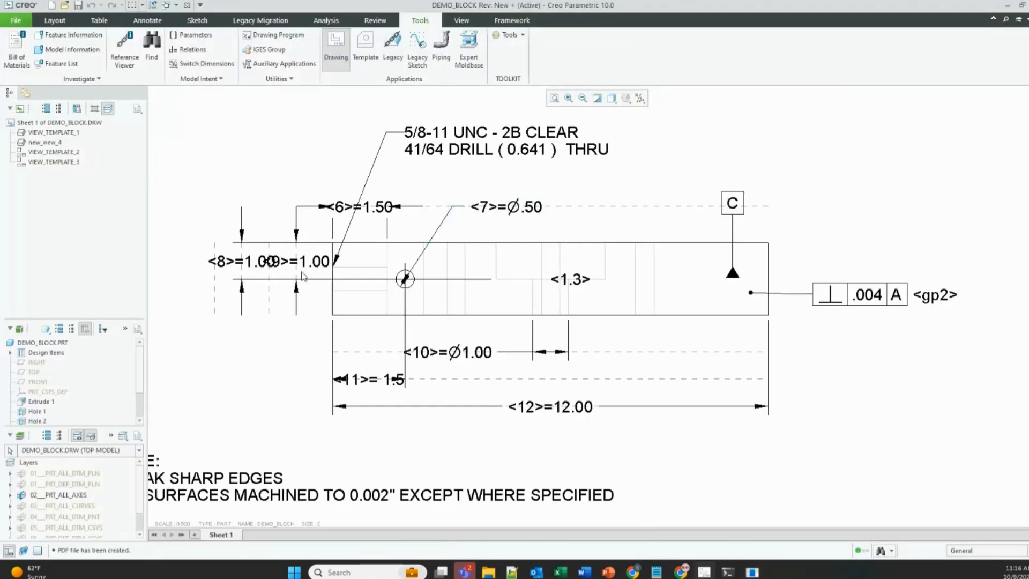
{"action": "left_click", "coordinate": [482, 206]}
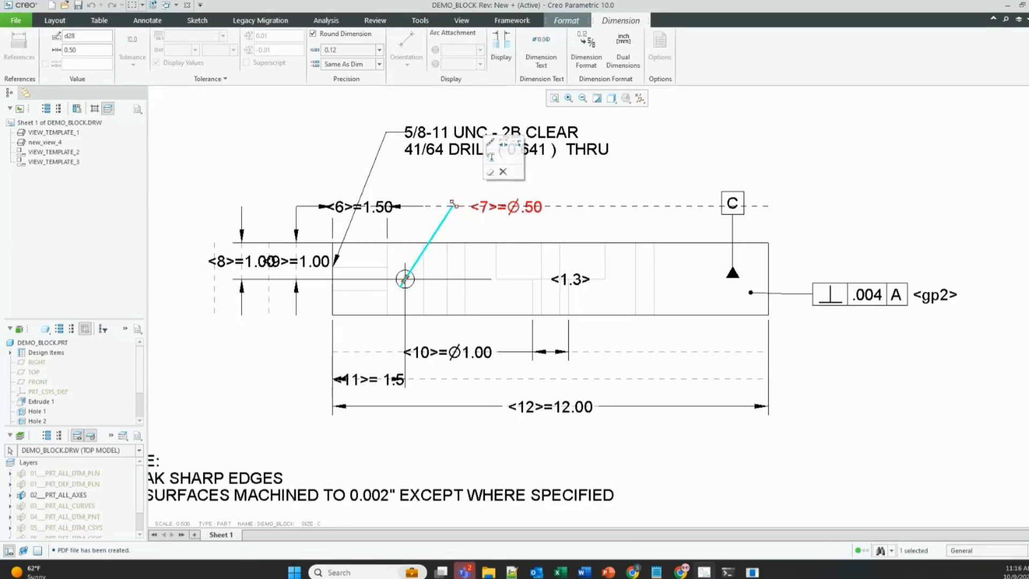
{"action": "left_click", "coordinate": [429, 226]}
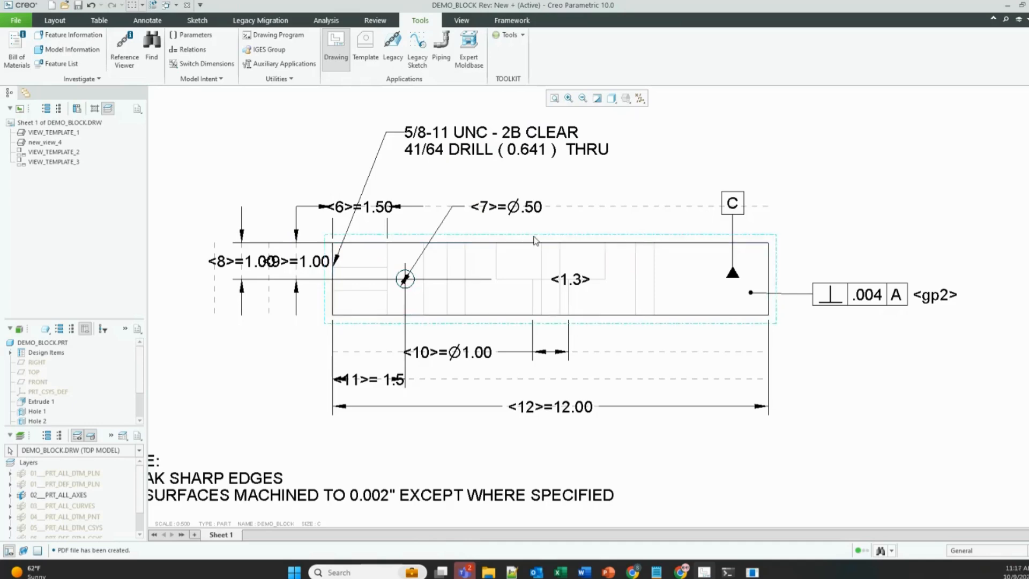
- Switch back to the FAIR report and filter its dimension list to DIAMETER DIMS
{"action": "left_click", "coordinate": [750, 572]}
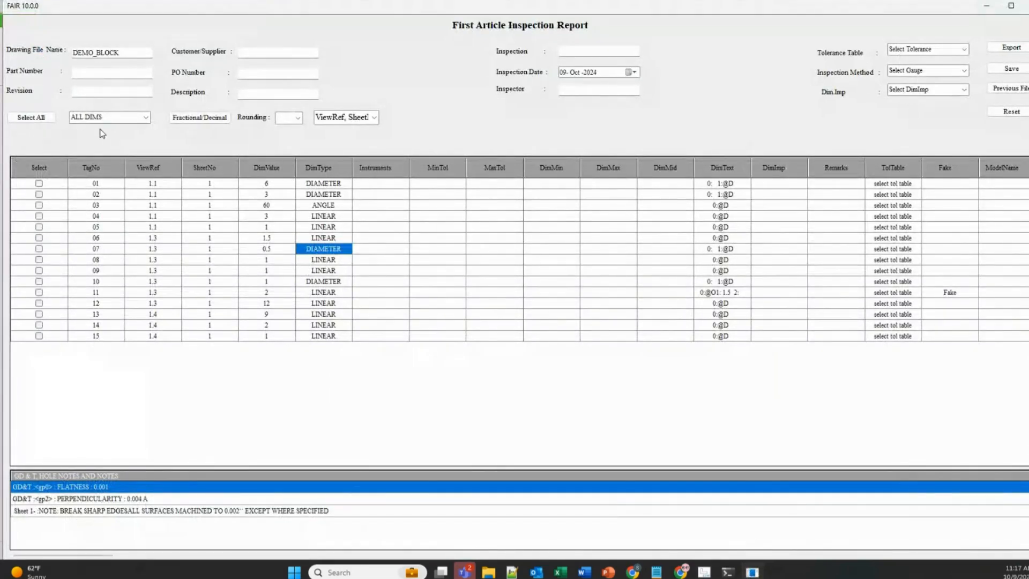
{"action": "left_click", "coordinate": [144, 119]}
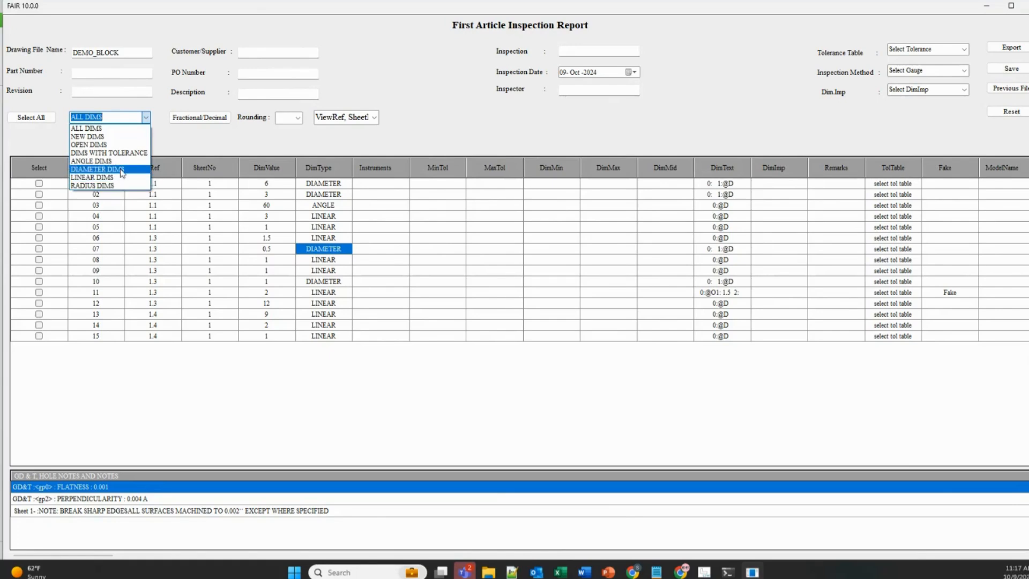
{"action": "left_click", "coordinate": [97, 169]}
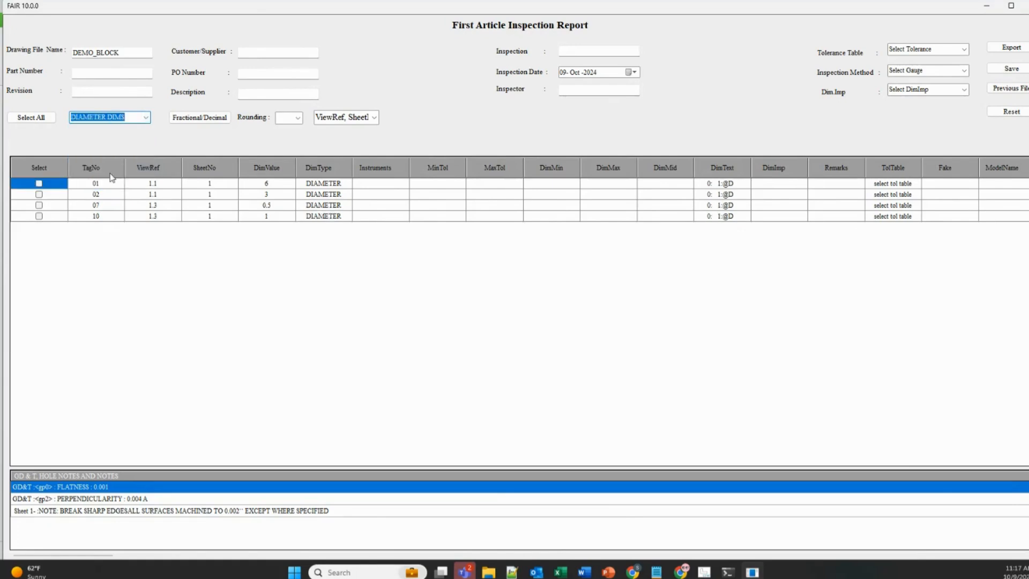
- Select all listed diameter dimensions and apply the 1_GENERAL TOLERANCES_ASSLY tolerance table to them
{"action": "left_click", "coordinate": [48, 117]}
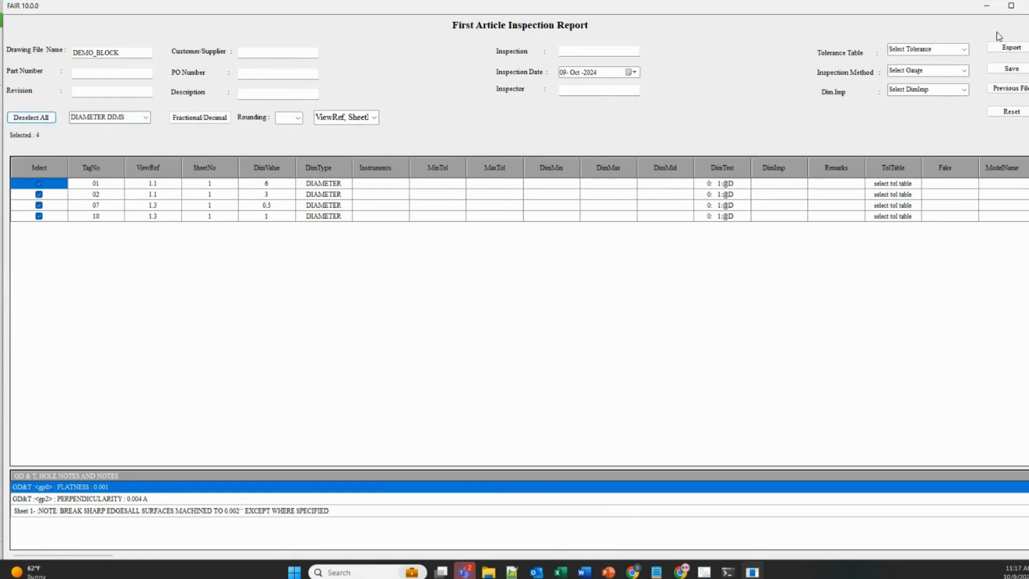
{"action": "left_click", "coordinate": [964, 50]}
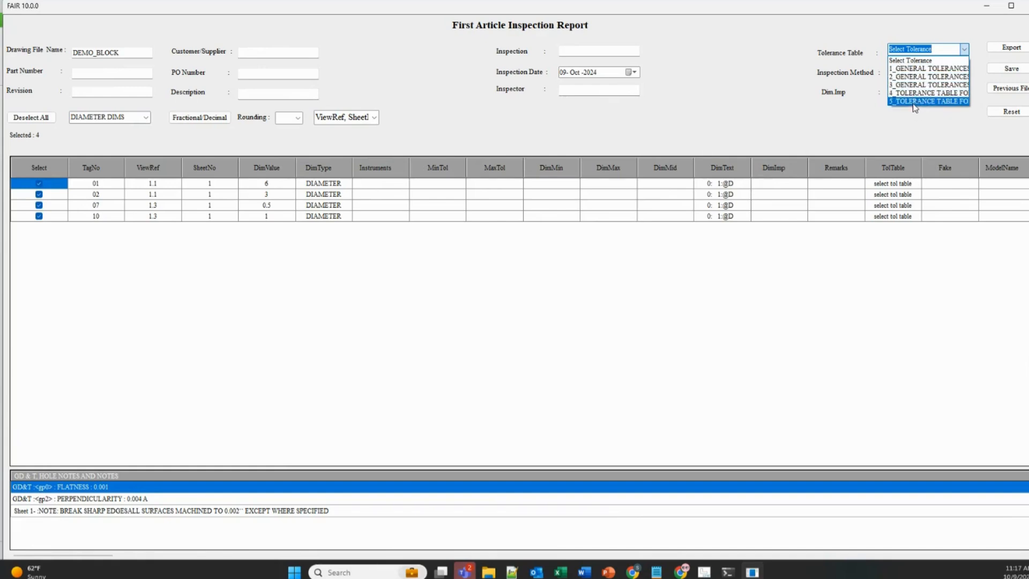
{"action": "left_click", "coordinate": [934, 68]}
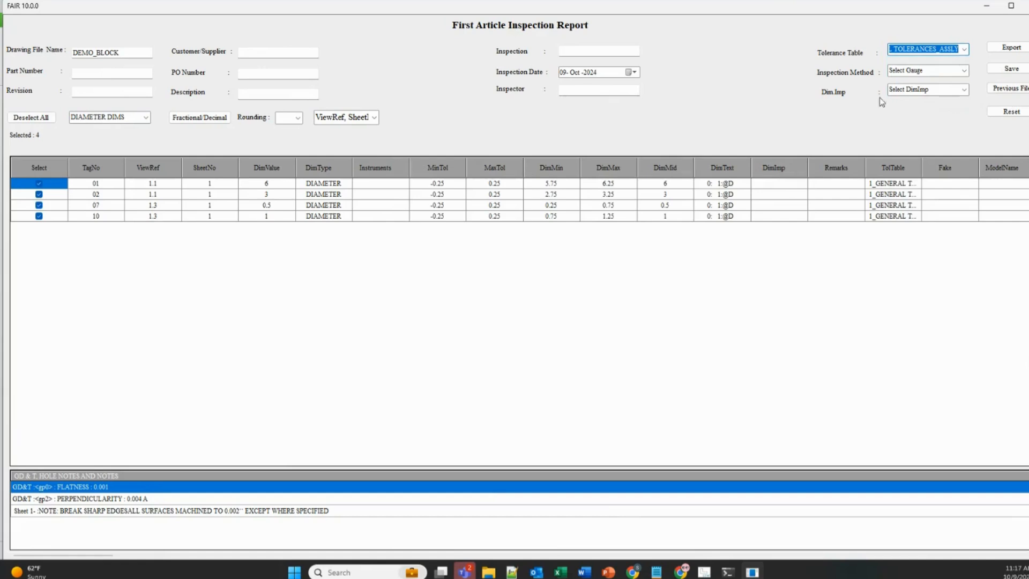
- Assign FARO ARM as the inspection method for the selected diameter dimensions
{"action": "left_click", "coordinate": [949, 70]}
{"action": "left_click", "coordinate": [950, 75]}
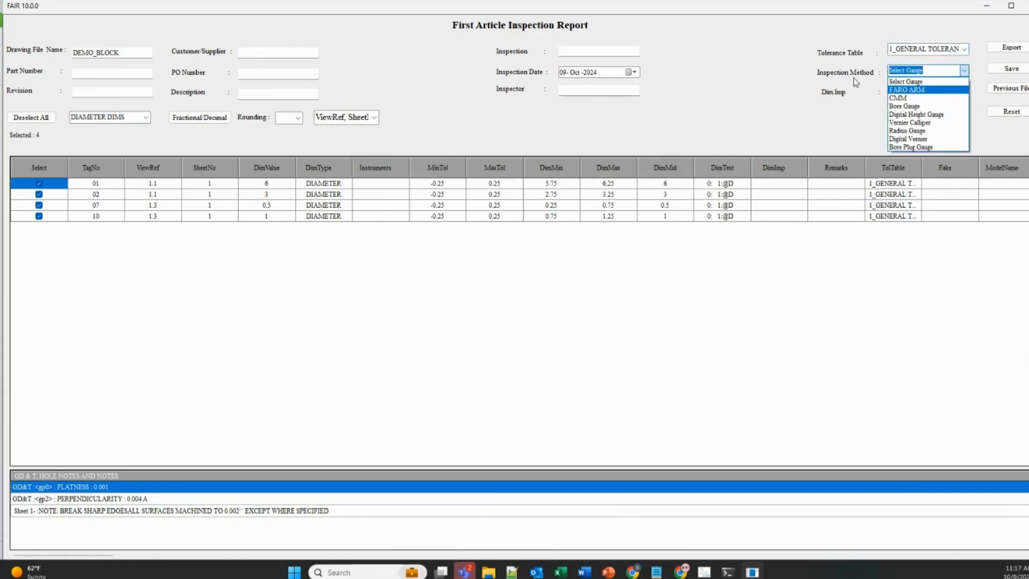
{"action": "left_click", "coordinate": [930, 91]}
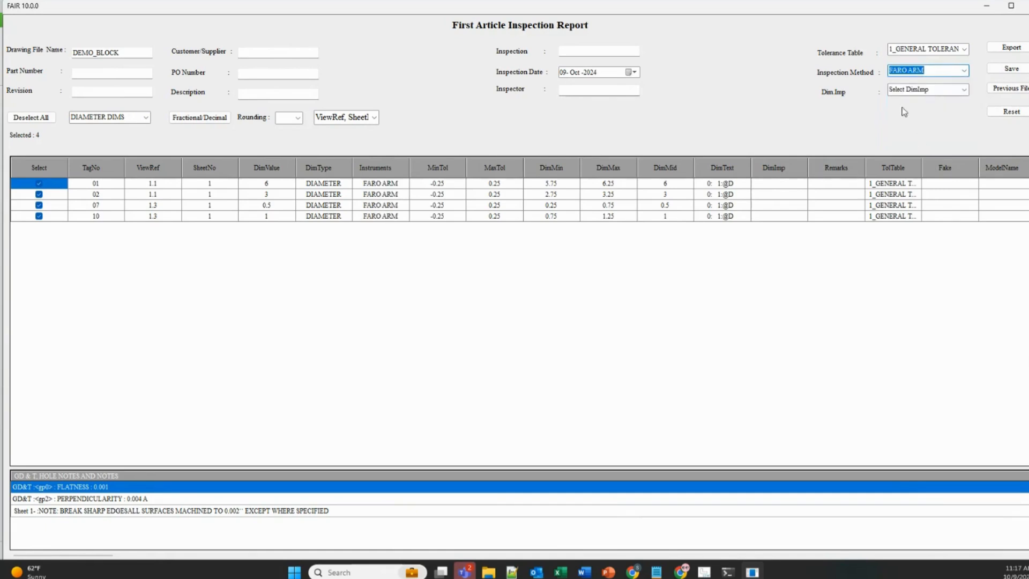
- Review the Critical and Basic dimension importance options for the selected diameter dimensions without assigning one
{"action": "left_click", "coordinate": [965, 92]}
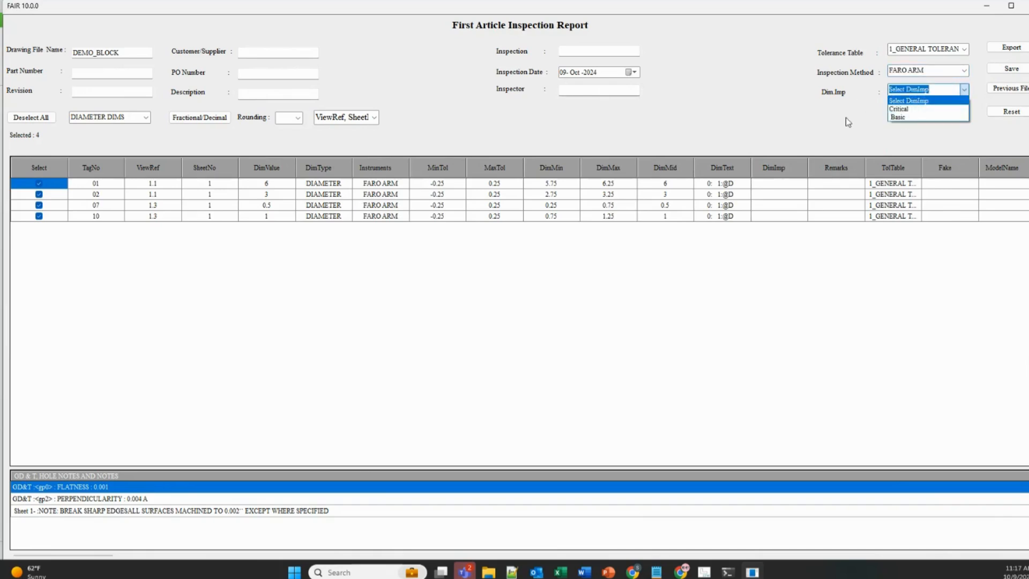
{"action": "key", "text": "Down"}
{"action": "key", "text": "Down"}
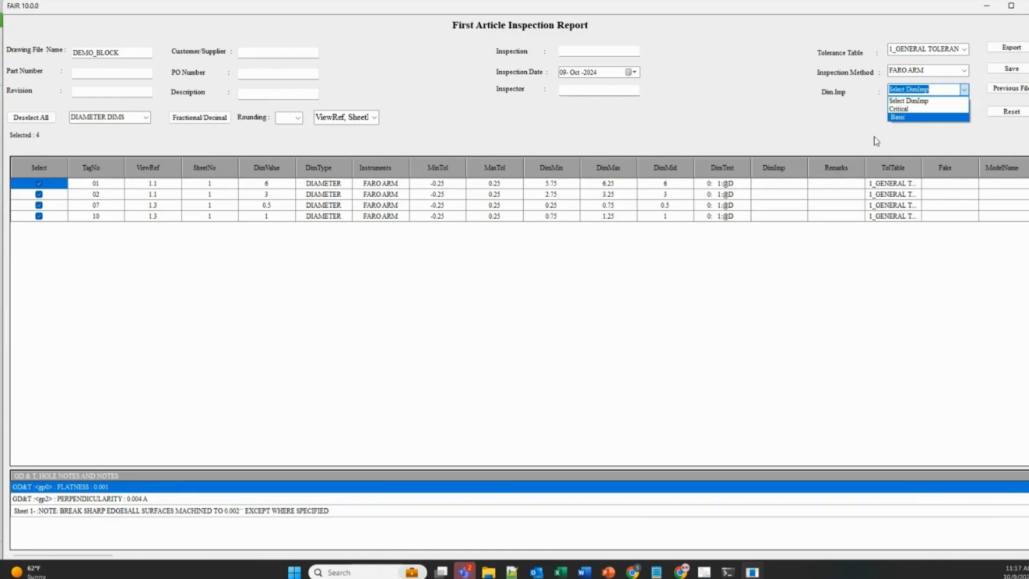
{"action": "left_click", "coordinate": [840, 122]}
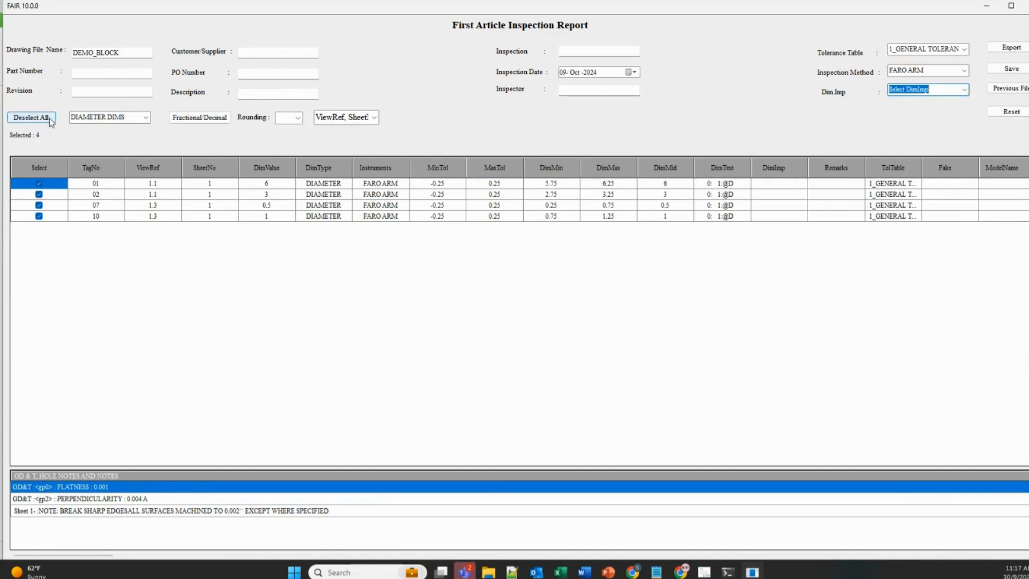
- Filter the dimension list to ALL DIMS and select the Fake entry of tag 11
{"action": "left_click", "coordinate": [146, 118]}
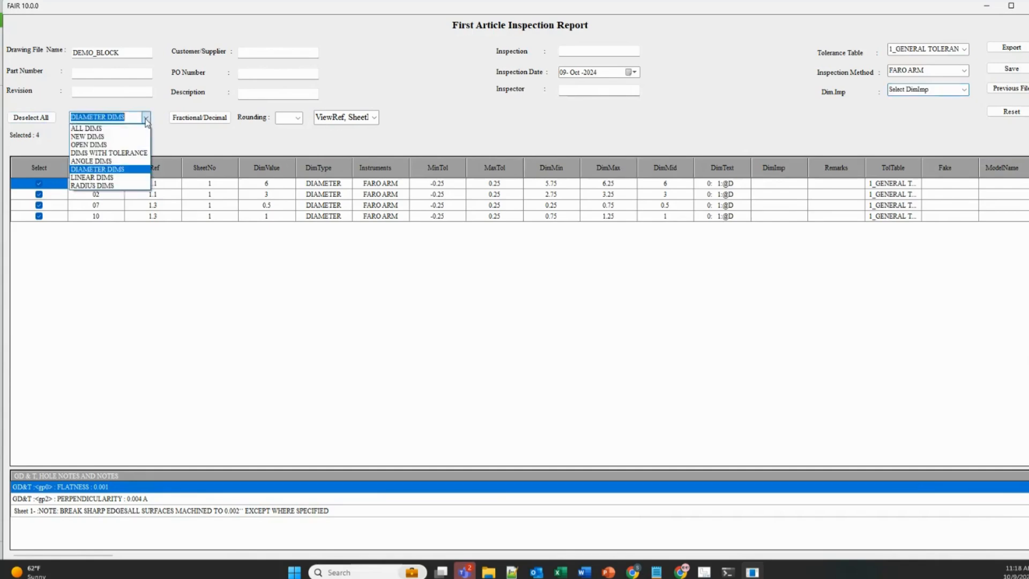
{"action": "left_click", "coordinate": [88, 127]}
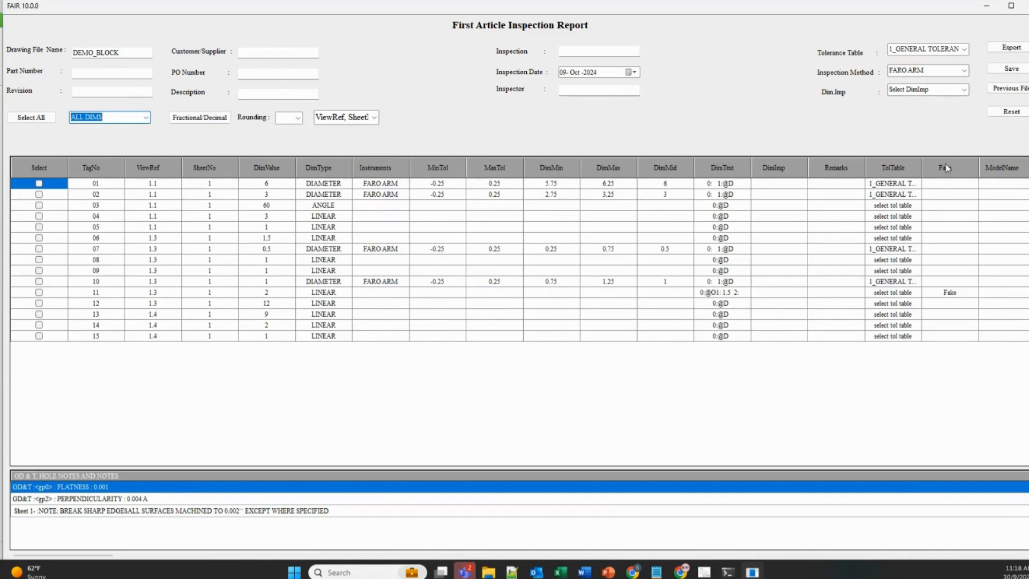
{"action": "left_click", "coordinate": [955, 294]}
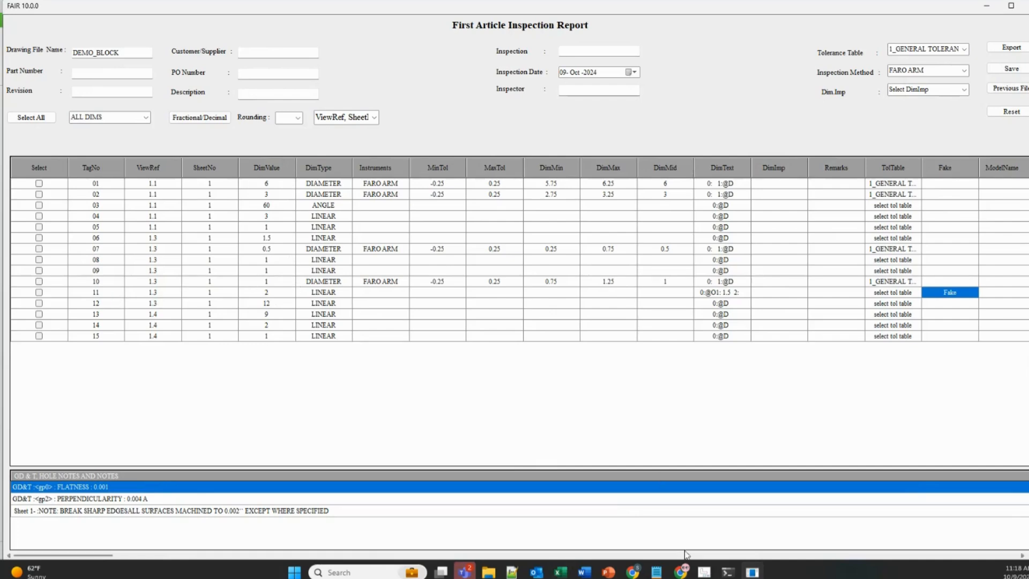
- Switch to the Creo drawing to inspect the dimension tagged 11 in view 1.3, and return to the FAIR report
{"action": "left_click", "coordinate": [704, 572]}
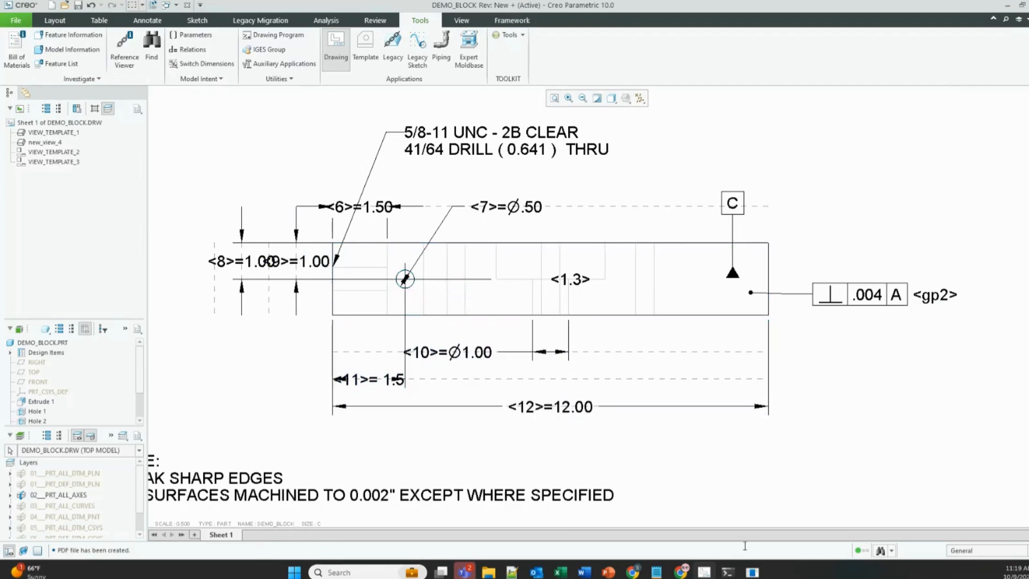
{"action": "left_click", "coordinate": [752, 572]}
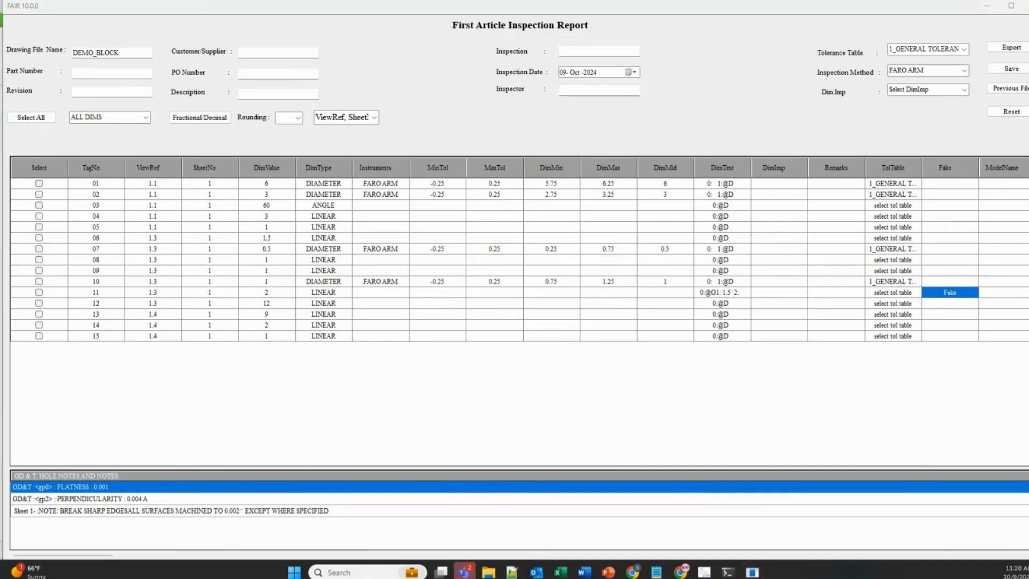
- Switch to the slide presentation showing the "WHY DOES THIS MATTER?" slide
{"action": "key", "text": "alt+Tab"}
{"action": "left_click", "coordinate": [645, 385]}
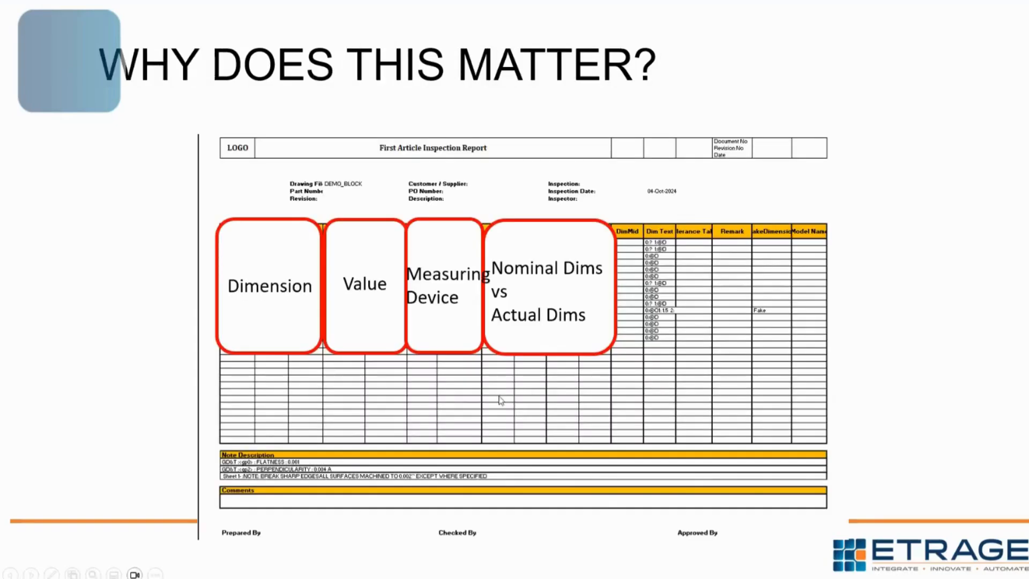